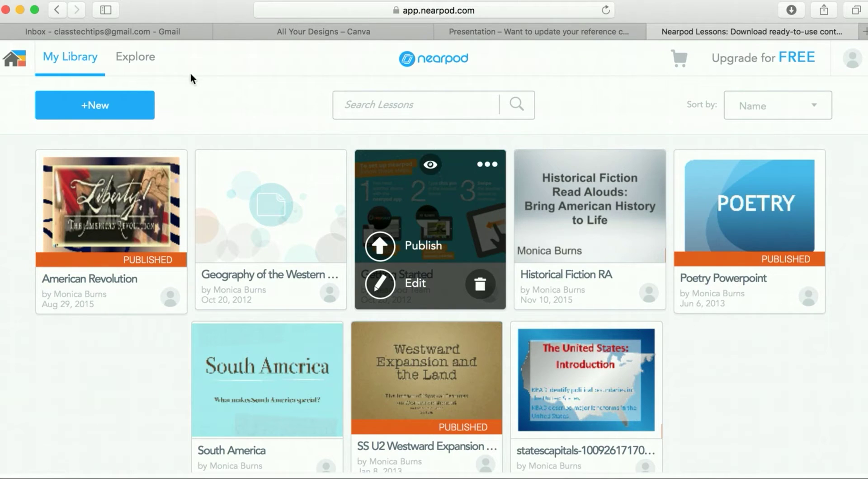
Step: Create a new Nearpod lesson, opening an empty Untitled Presentation
left_click(95, 106)
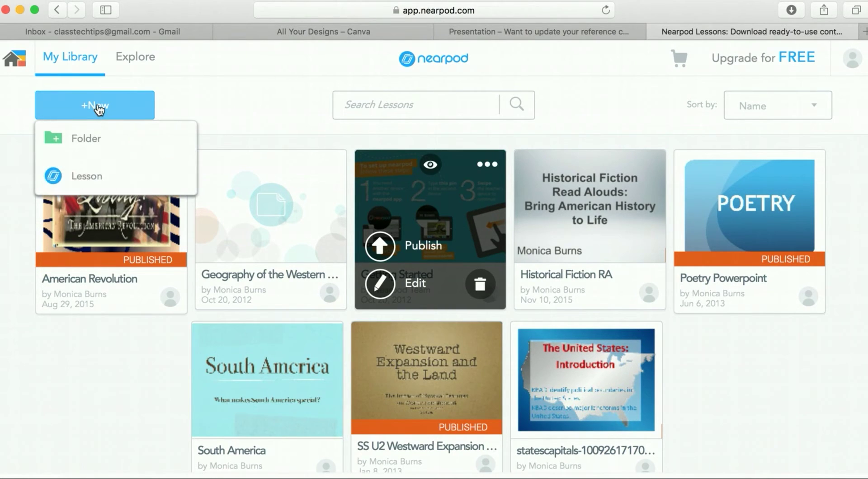
left_click(87, 176)
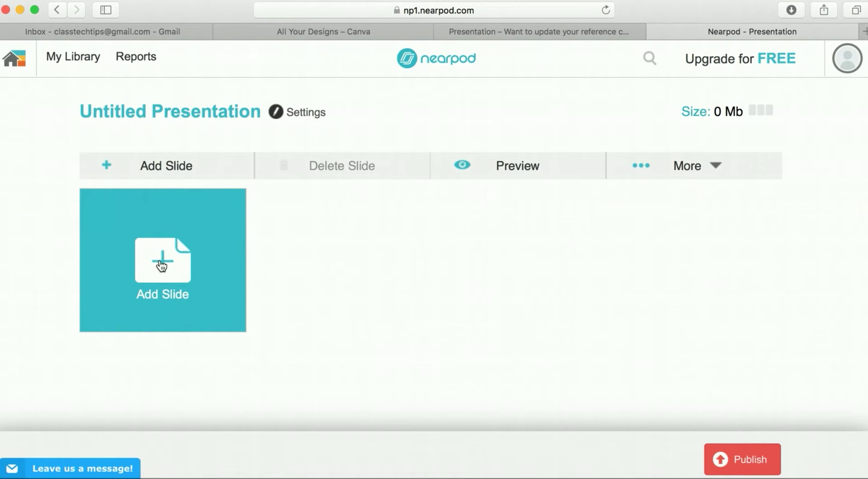
Step: Add a content slide to the empty lesson and bring up its image/file upload dialog
left_click(162, 266)
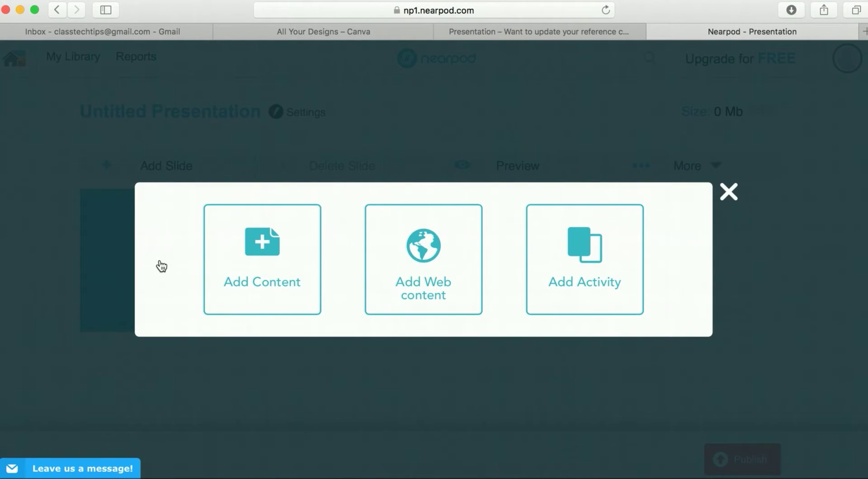
left_click(277, 262)
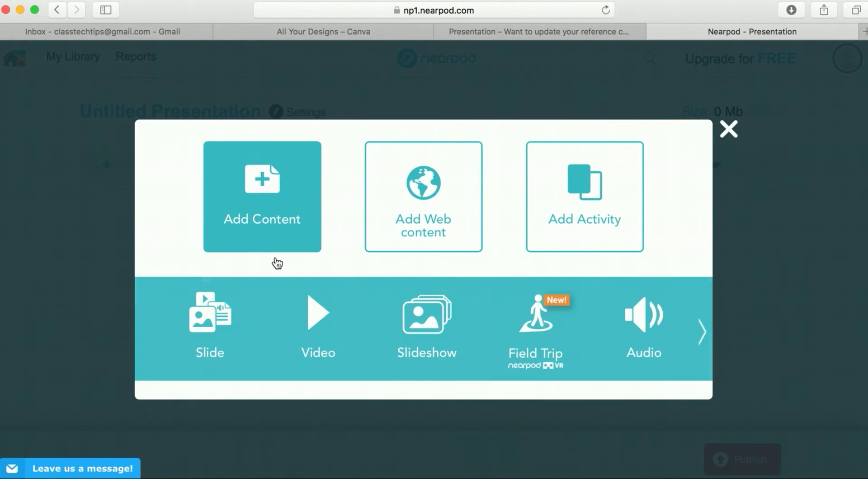
left_click(210, 336)
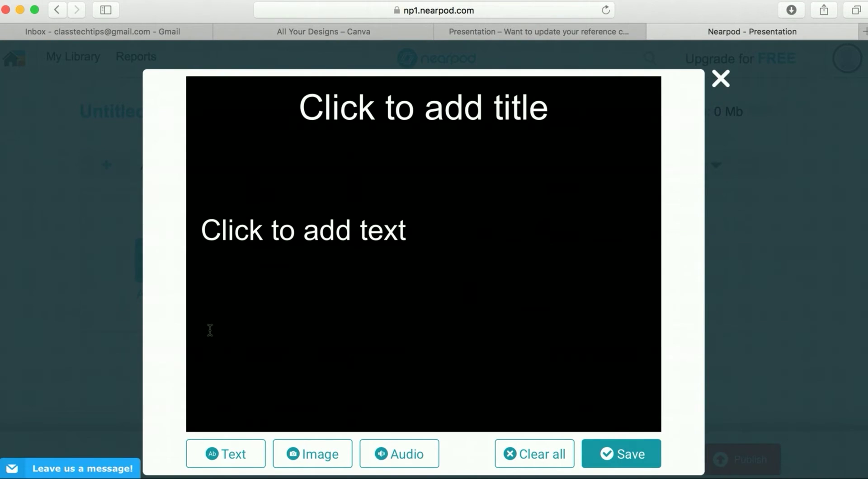
scroll(252, 359, "down", 5)
scroll(252, 359, "up", 4)
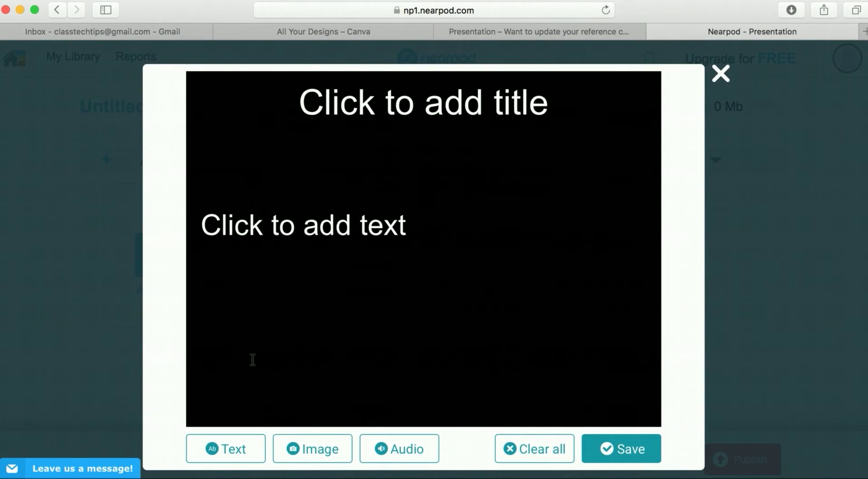
left_click(311, 452)
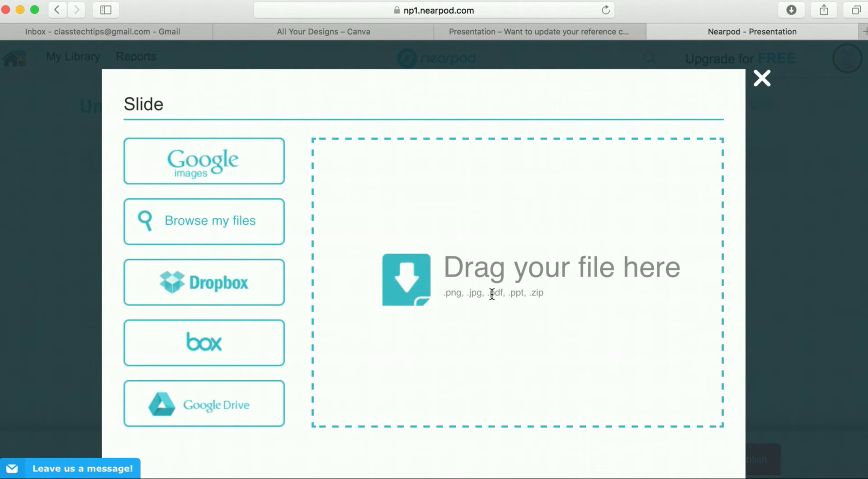
Step: Upload the SK12 Go Paperless PDF from Dropbox as the lesson's slides
left_click(247, 232)
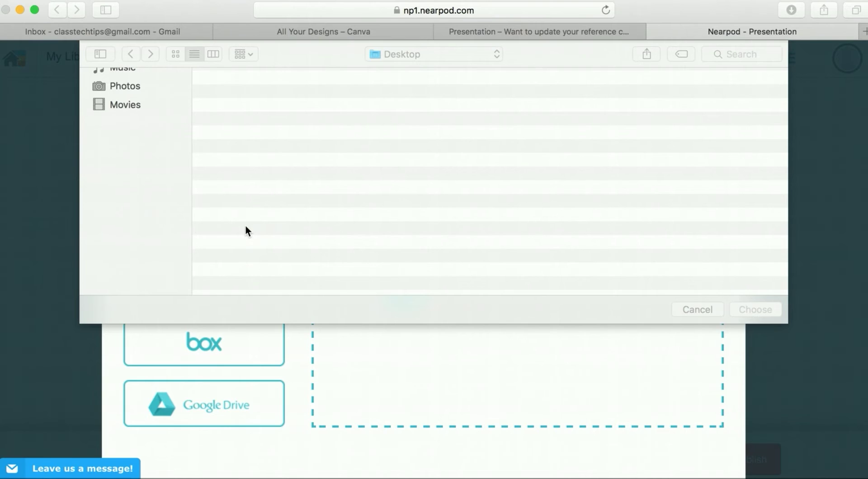
left_click(135, 94)
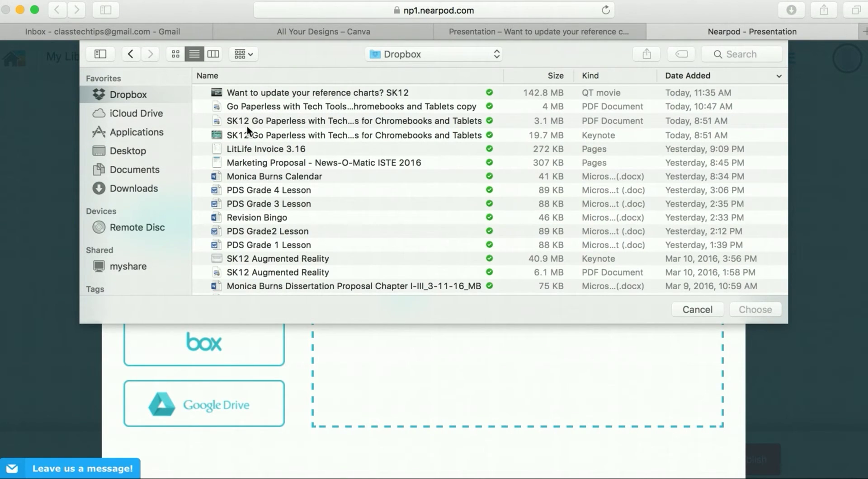
left_click(455, 120)
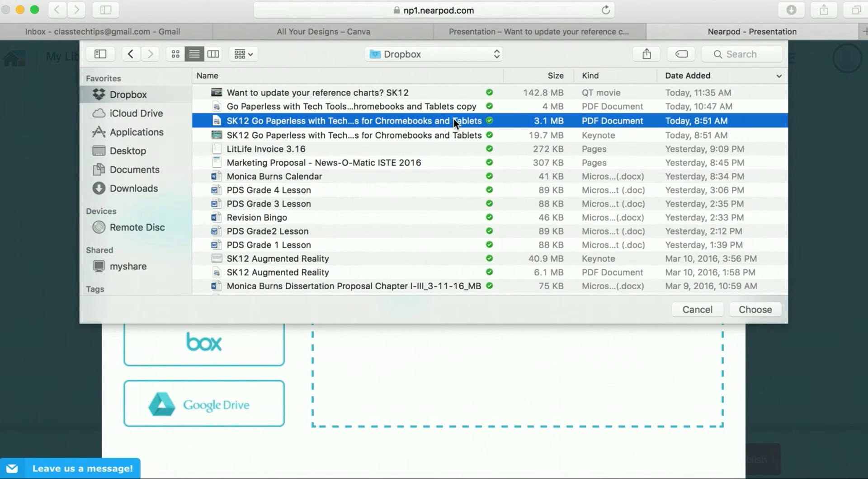
left_click(736, 309)
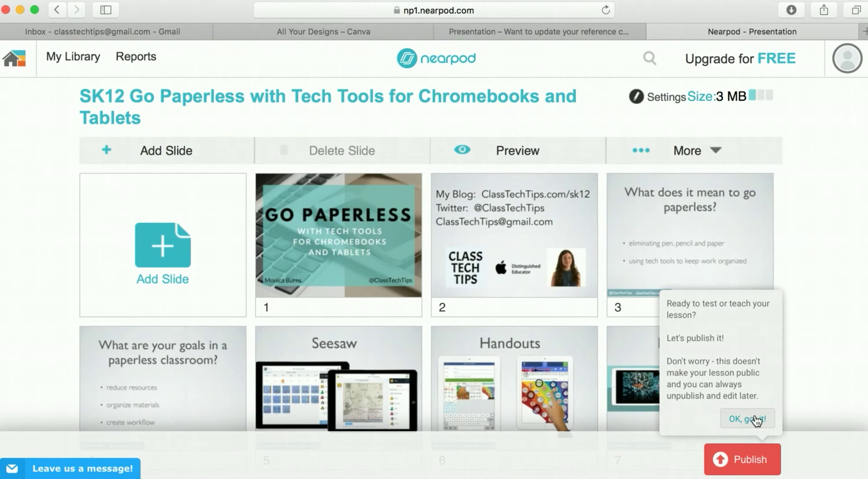
Step: Dismiss the publishing tip and add a new Poll activity slide
left_click(752, 415)
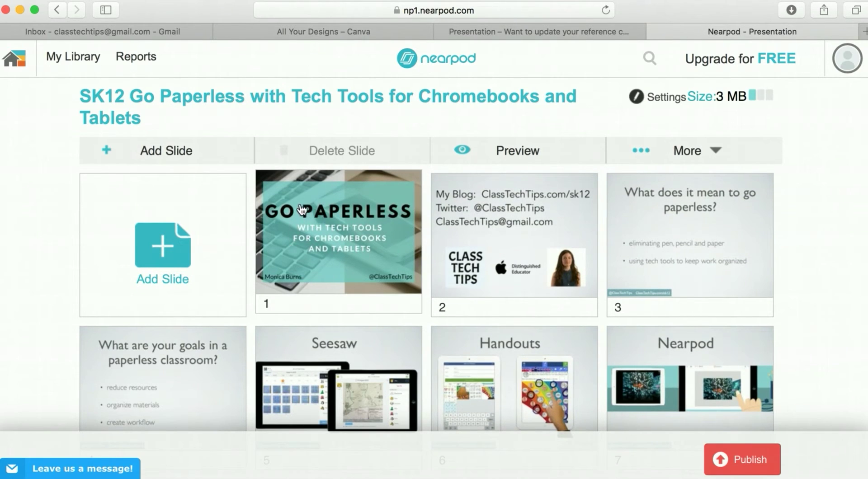
left_click(145, 248)
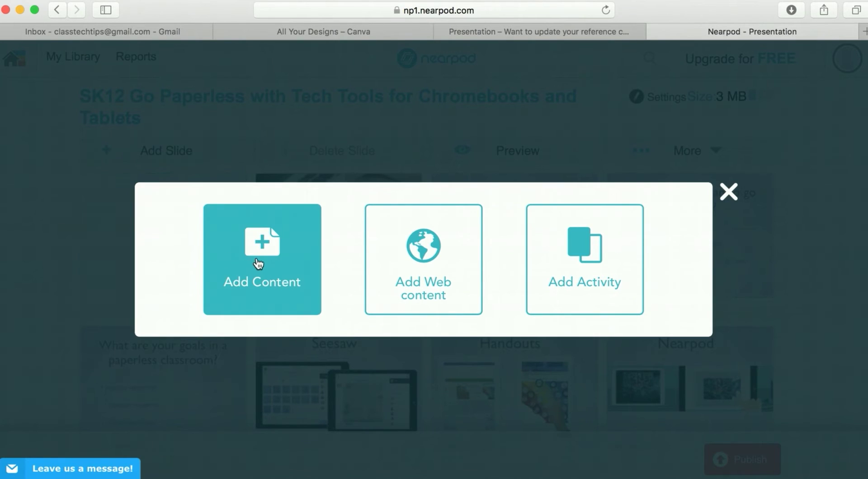
left_click(576, 281)
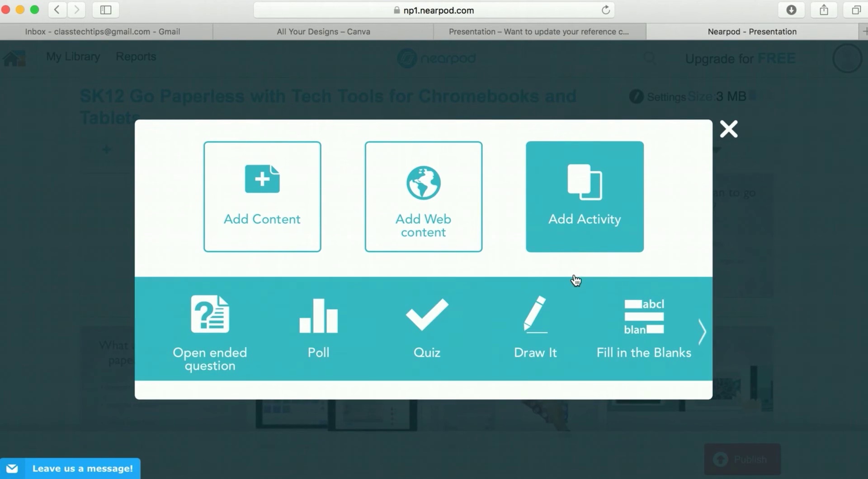
left_click(314, 328)
Step: Enter the poll question 'How many of you have seen this before?' with answers 'Looks familiar...' and 'I know all about this...'
left_click(292, 177)
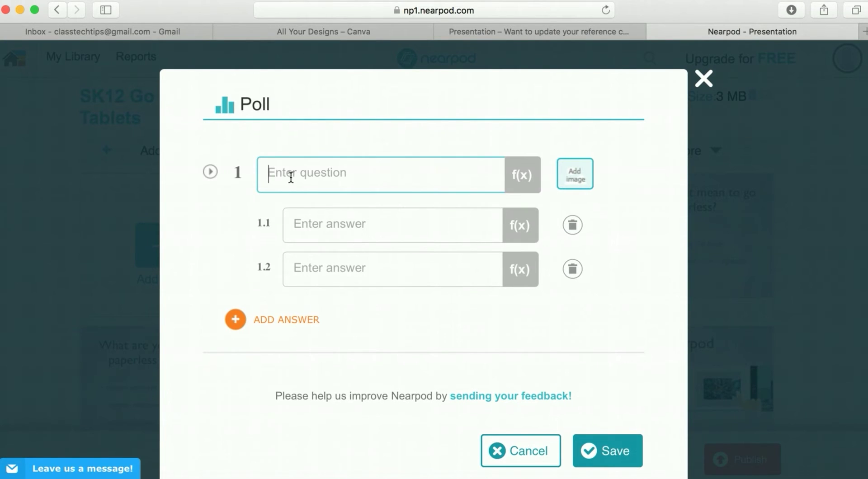
type("How")
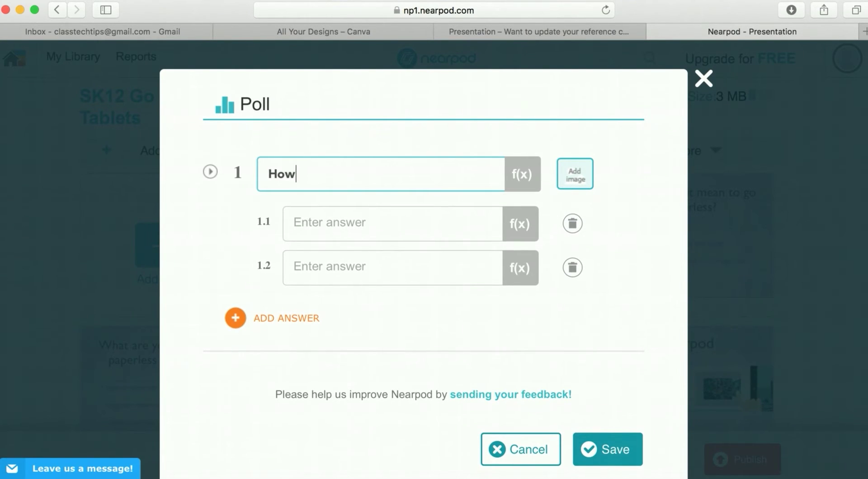
type(" many of you have se")
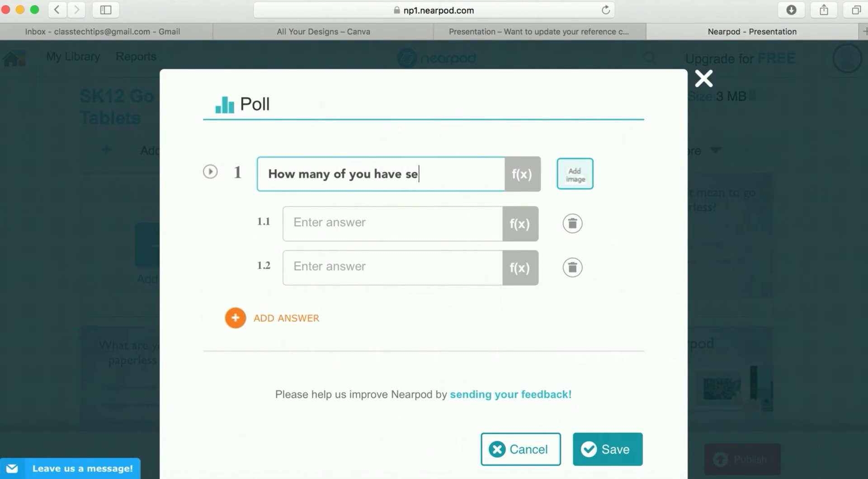
type("en this before?")
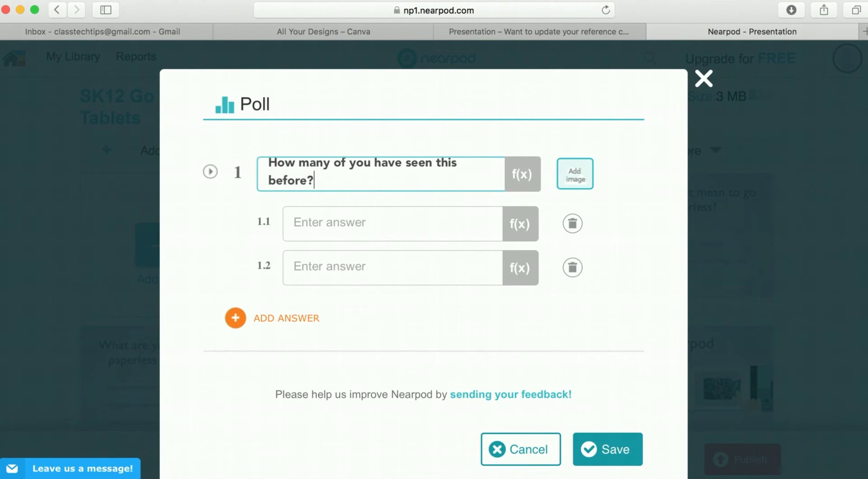
left_click(304, 233)
type("Loo")
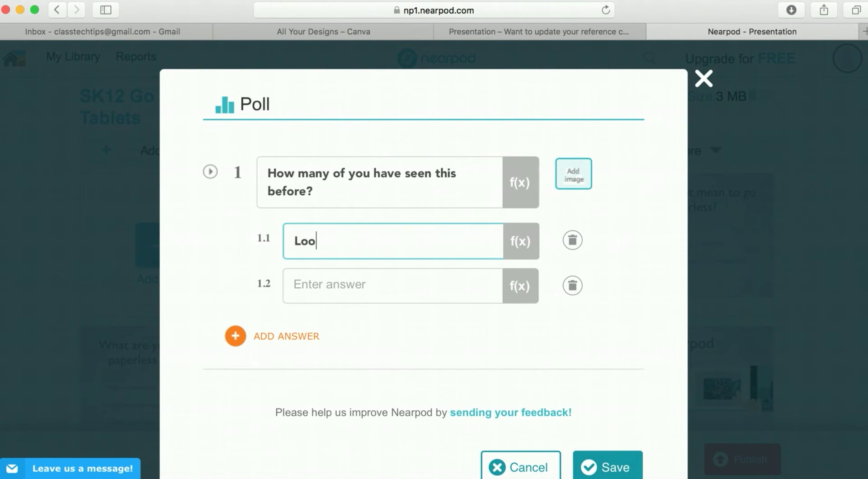
type("ks familiar")
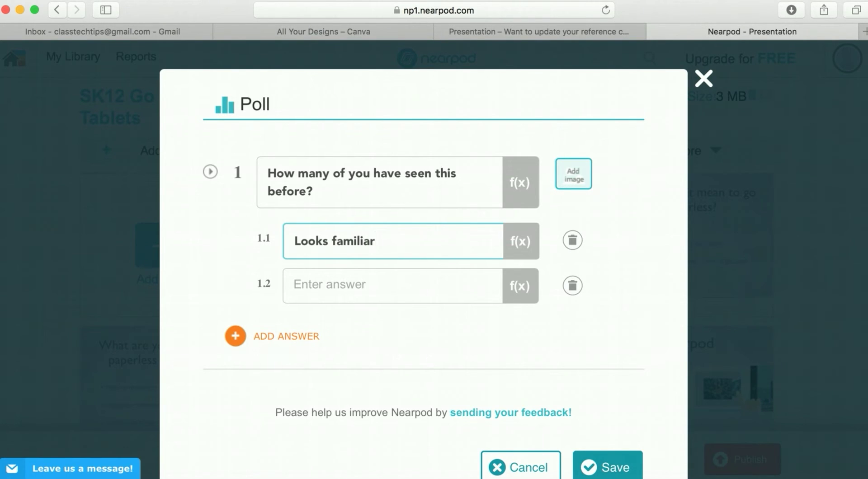
type("...")
key("Tab")
type("I know all a")
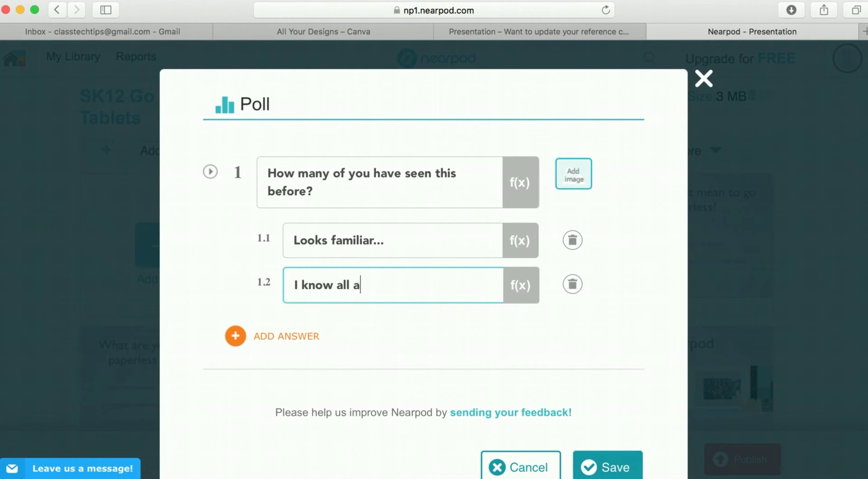
type("bout this...")
key("Tab")
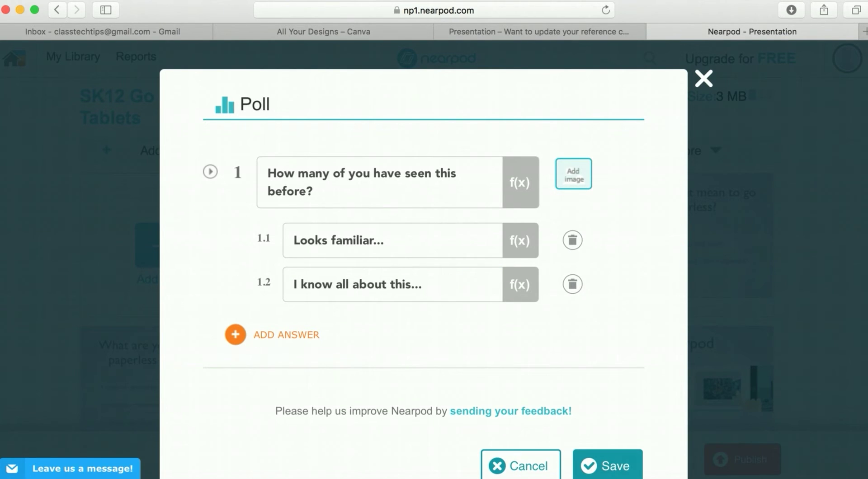
Step: Add a third answer 'I don't know...' and save the poll
left_click(271, 337)
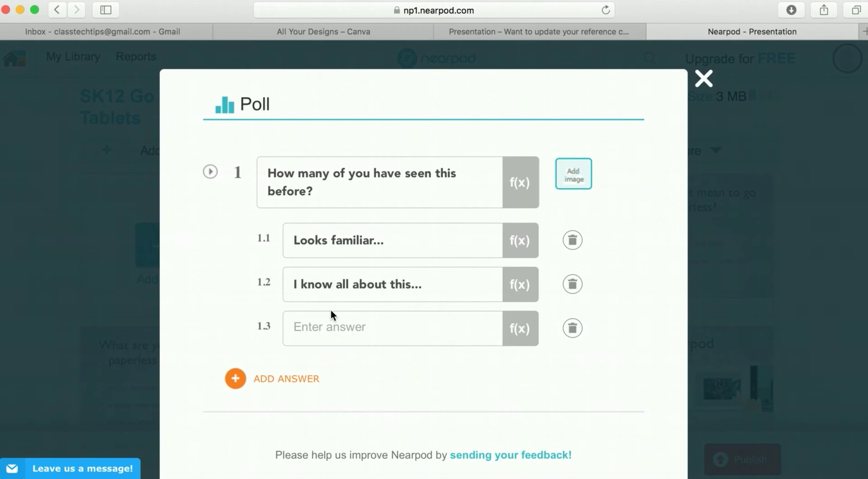
left_click(319, 343)
type("I don't k")
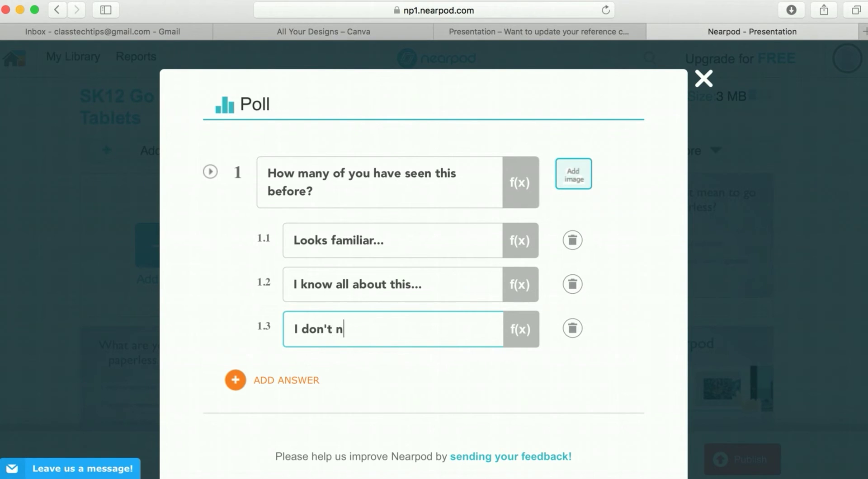
type("now...")
scroll(407, 361, "down", 3)
left_click(626, 358)
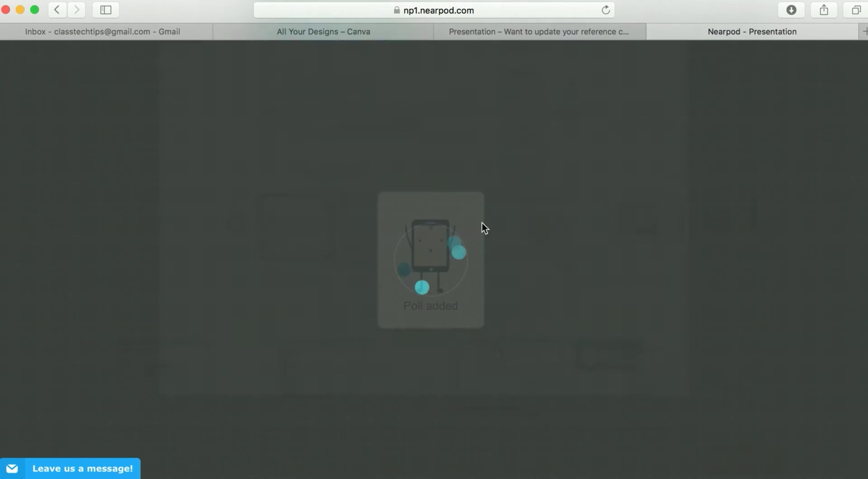
Step: Drag the poll slide from position 17 to position 2, right after the title slide
scroll(255, 225, "up", 3)
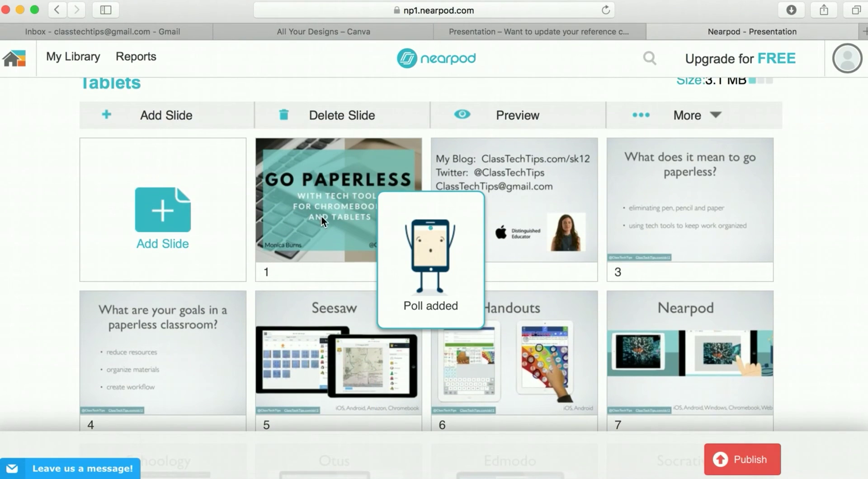
scroll(362, 269, "down", 10)
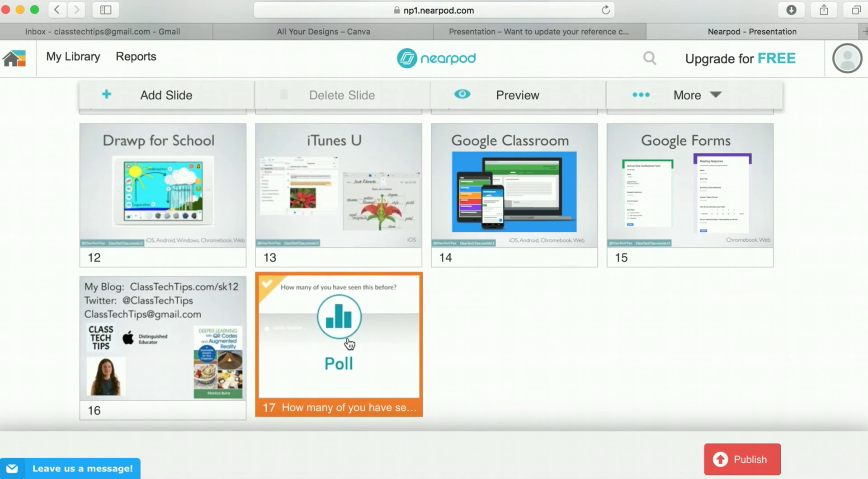
left_click_drag(349, 344, 523, 147)
scroll(523, 148, "up", 3)
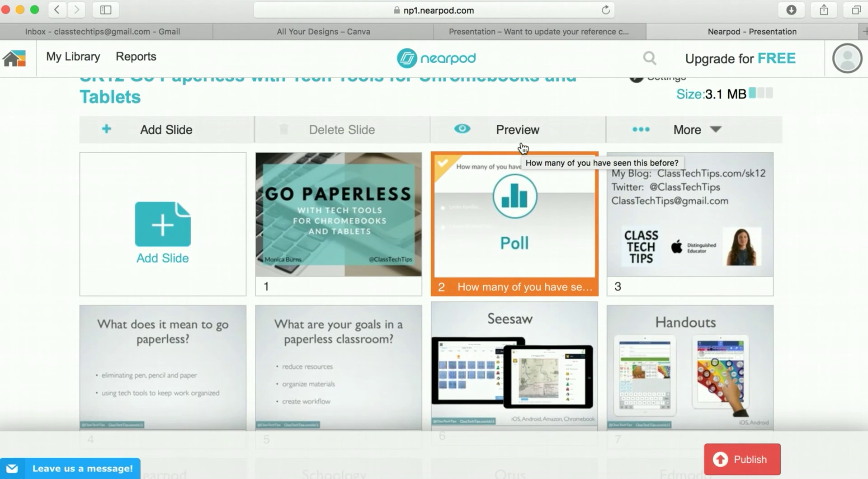
left_click(151, 213)
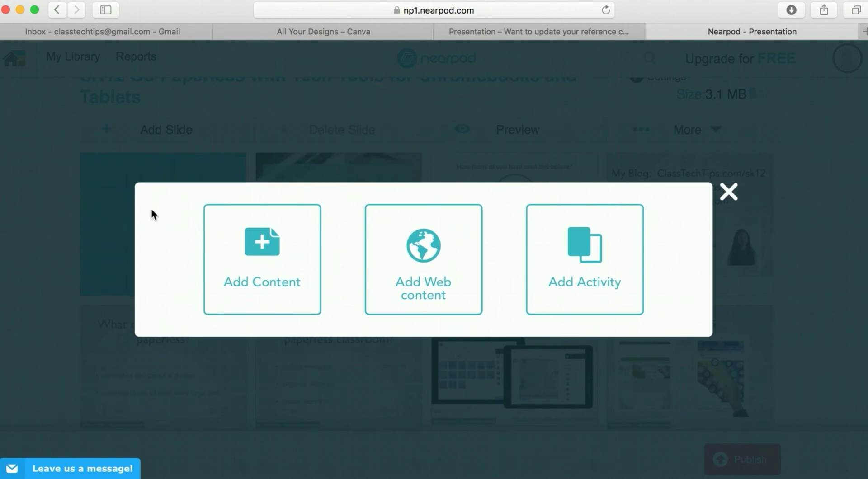
Step: Close the Add Activity choices without adding any slide
left_click(562, 277)
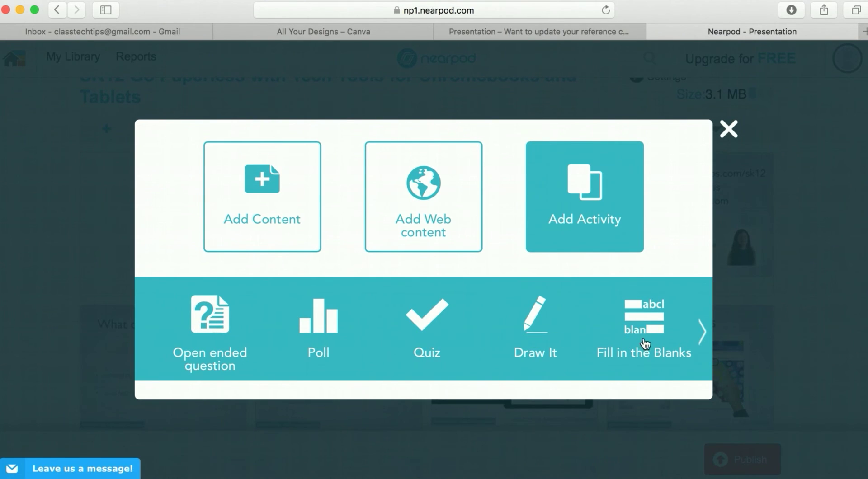
left_click(730, 131)
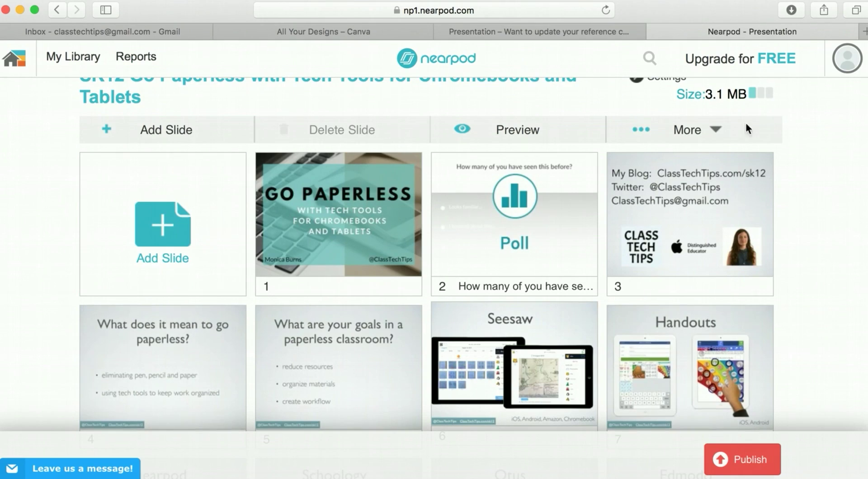